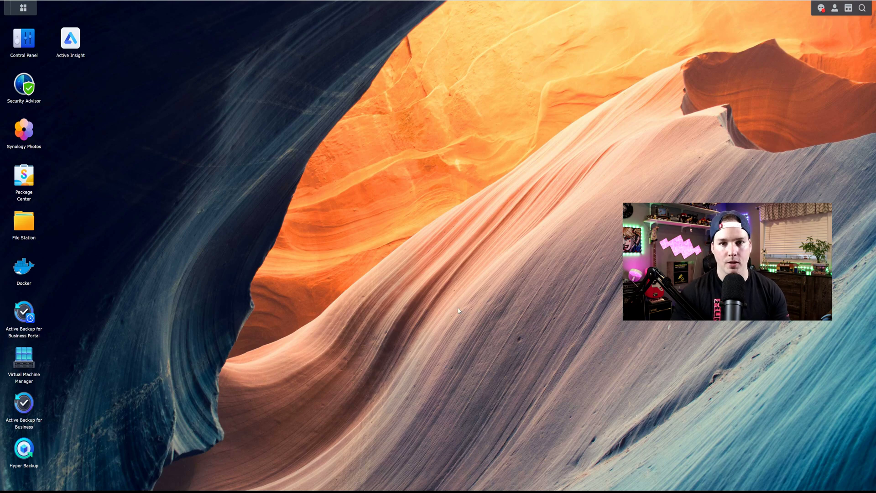
- Install Active Backup for Google Workspace from Package Center and launch it
click(23, 178)
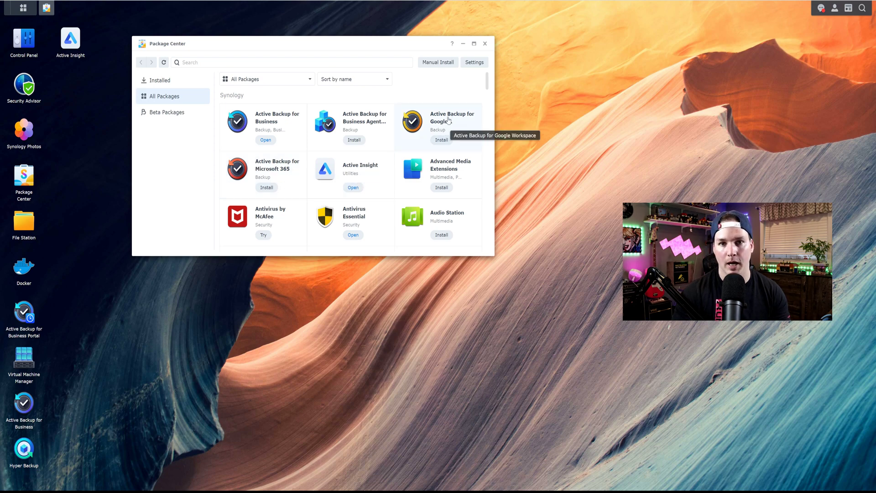
click(447, 140)
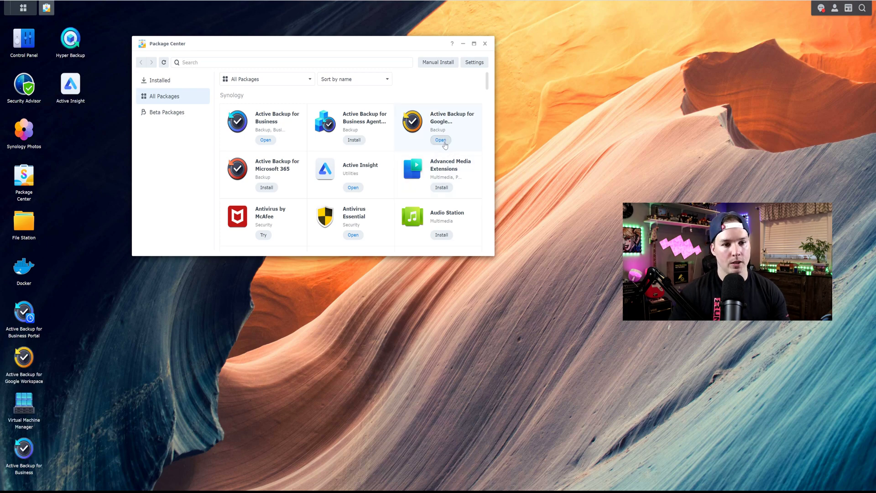
click(441, 141)
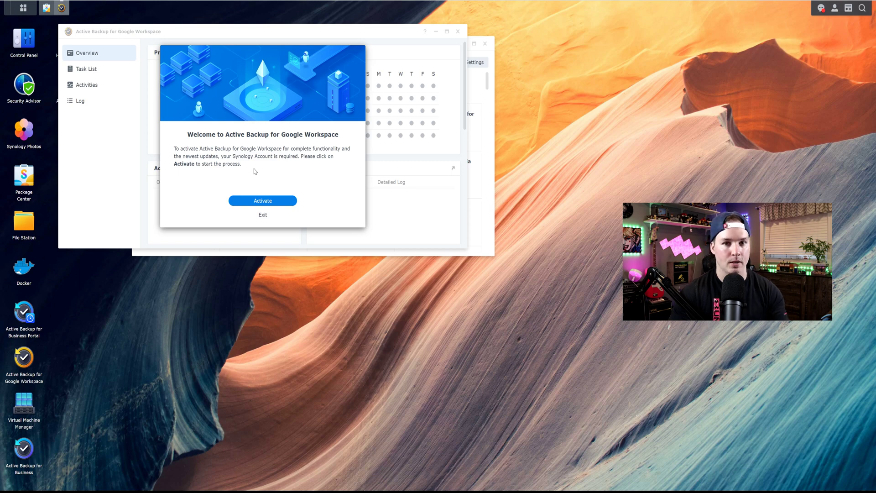
- Activate Active Backup to begin a Google Workspace backup task at the authorization step
click(269, 201)
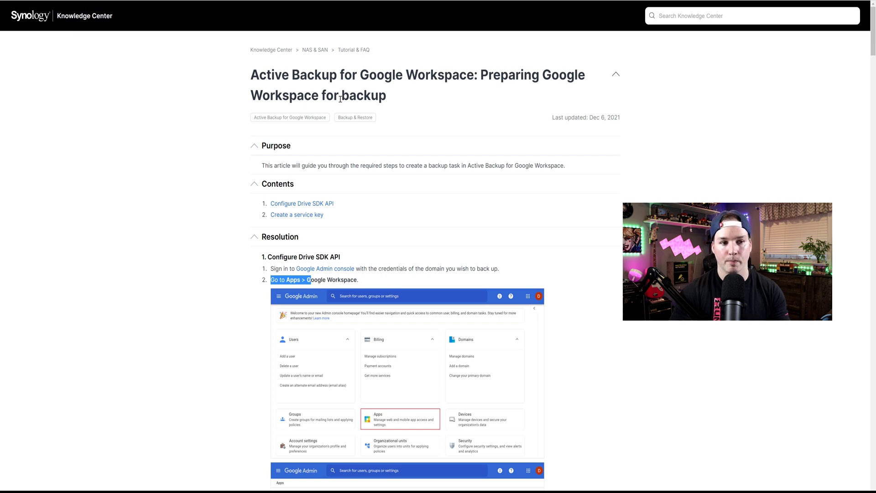
- Scroll through the Knowledge Center guide on preparing Google Workspace for backup
scroll(360, 123, down, 1)
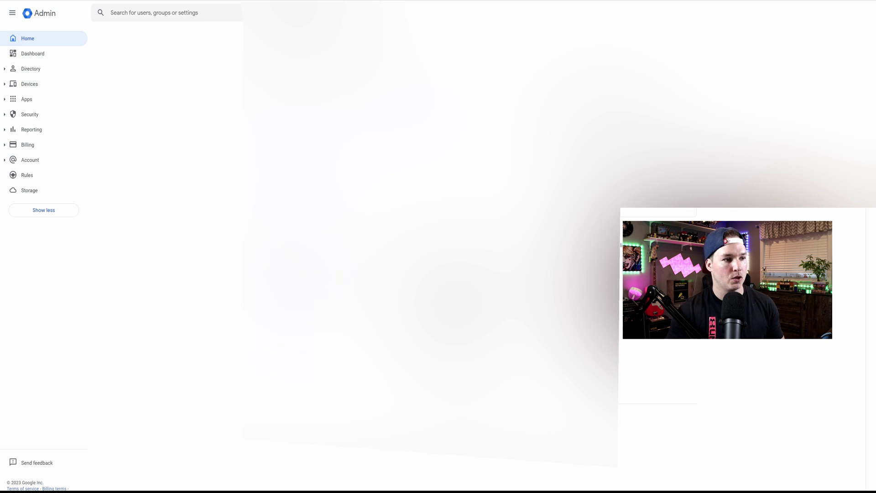
- In Drive and Docs Features and Applications, allow users Drive access through the Drive SDK API
click(30, 99)
click(37, 120)
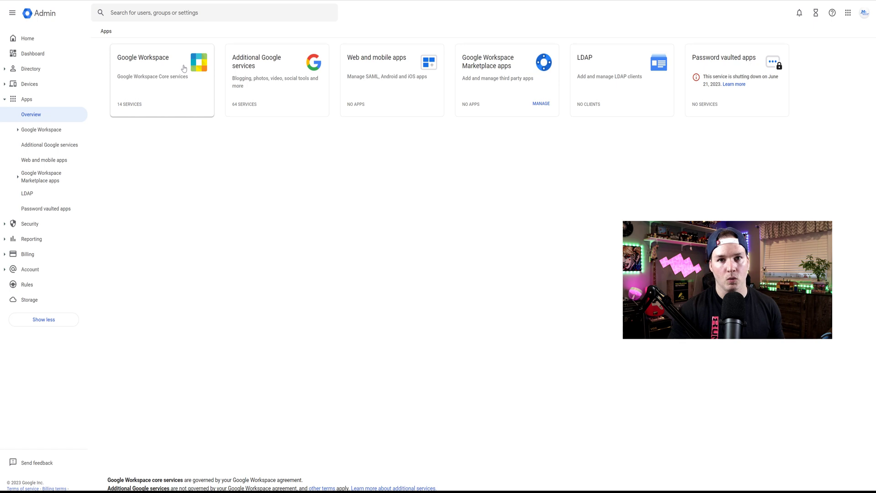
click(184, 69)
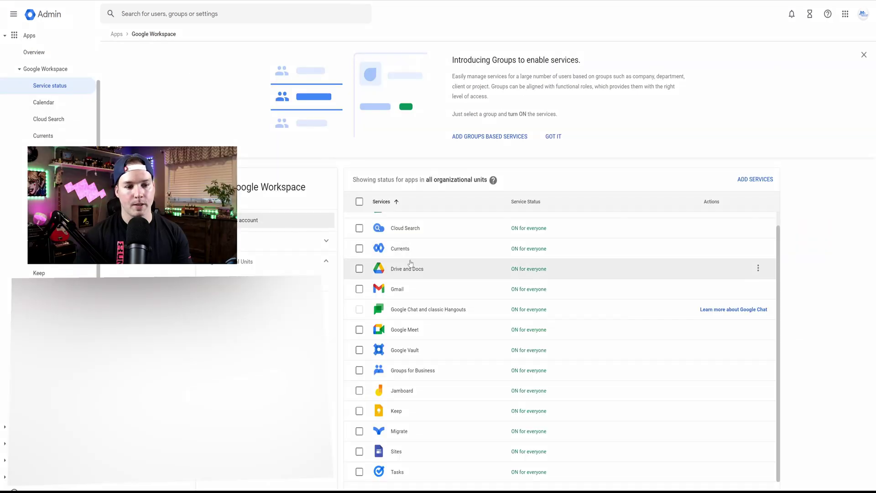
click(411, 272)
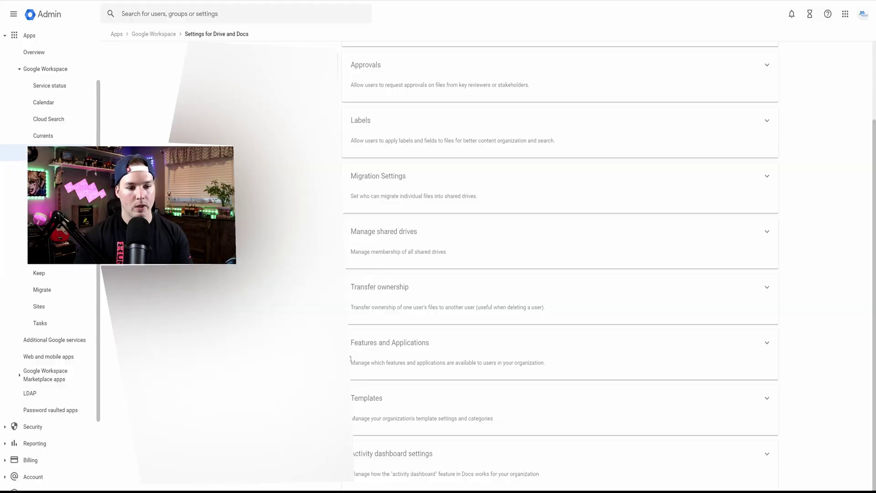
click(460, 355)
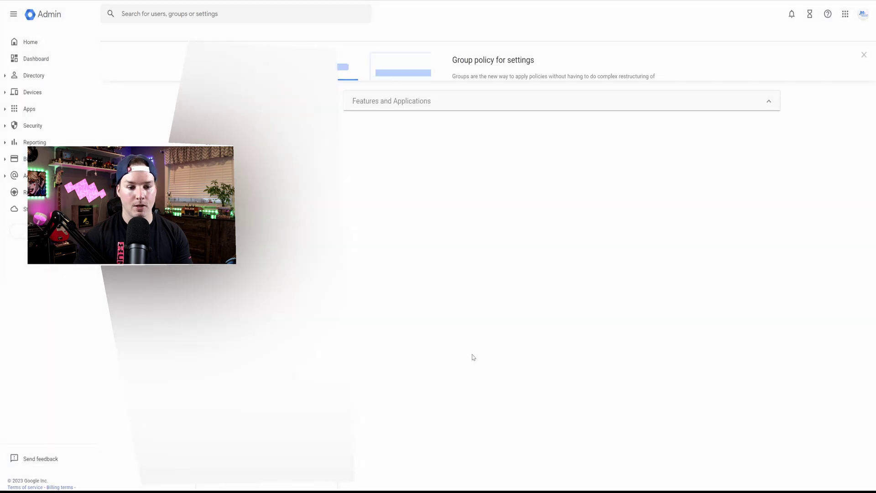
scroll(433, 328, down, 3)
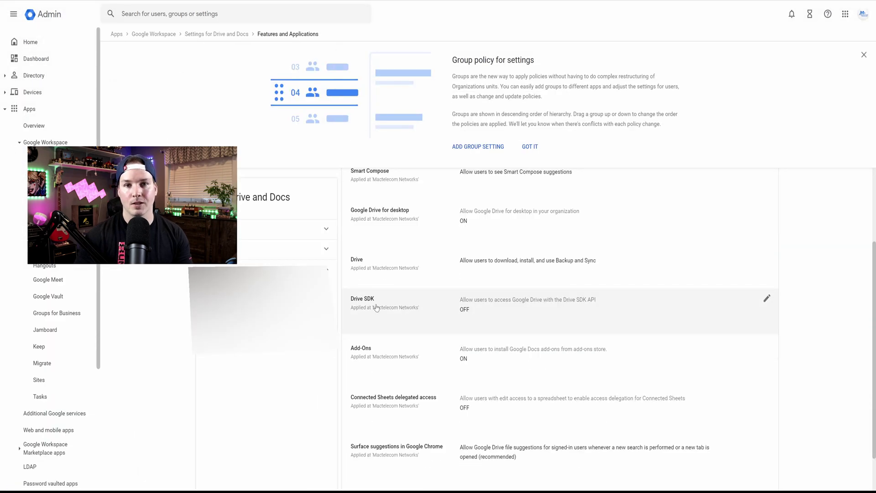
click(760, 307)
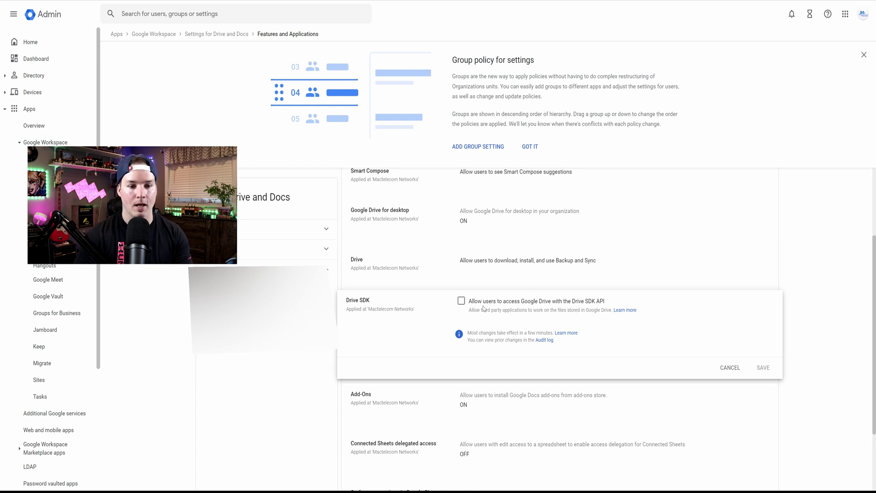
click(460, 301)
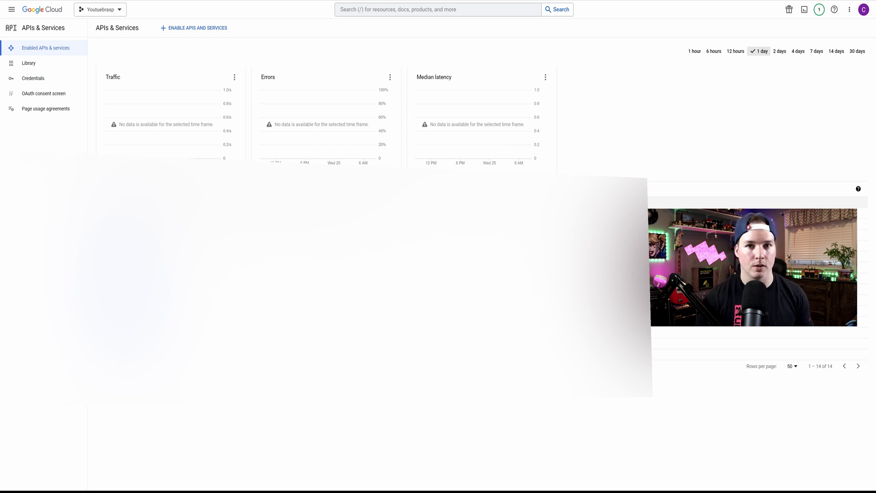
- Start a new Google Cloud project and name it ActiveBackupforworkspace
click(121, 11)
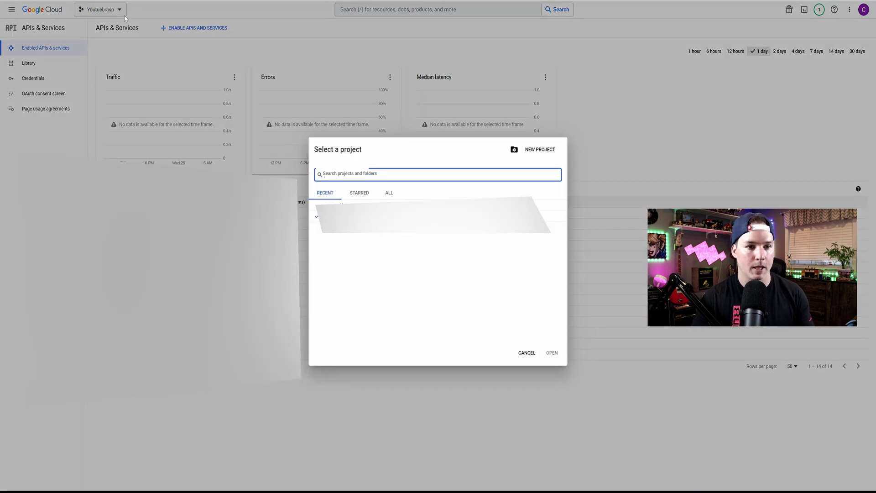
click(540, 149)
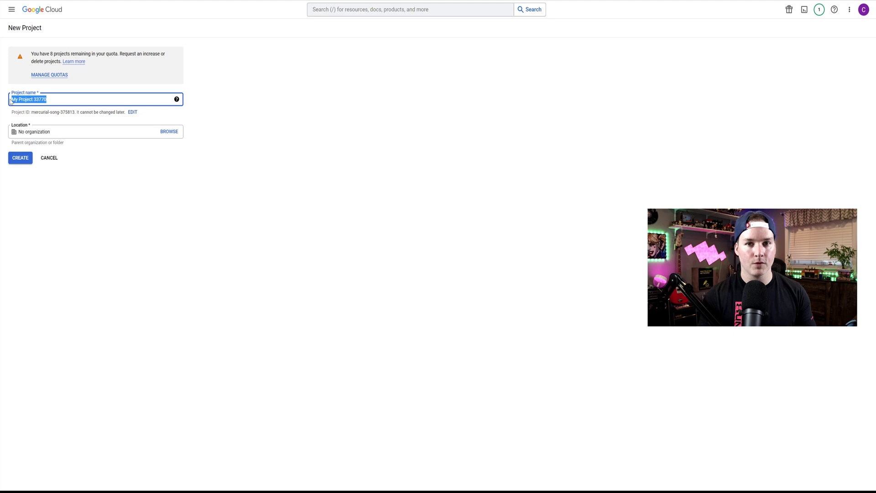
text(ActiveBack)
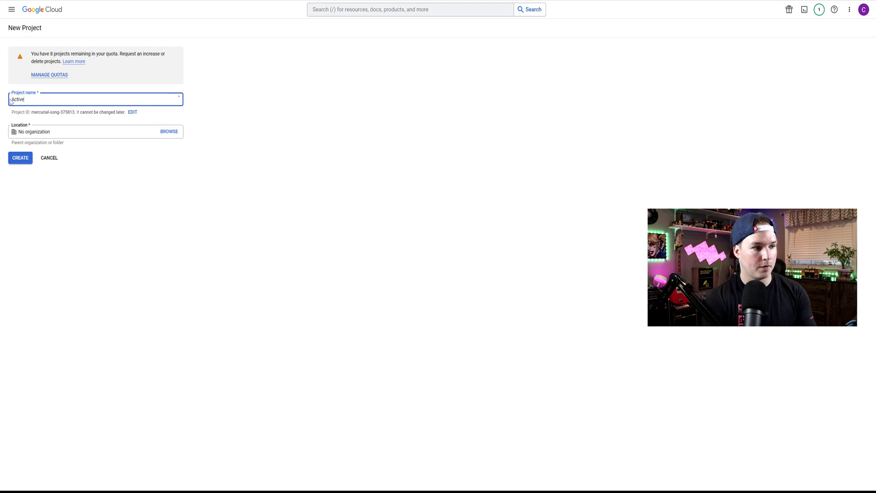
text(upforworkspace)
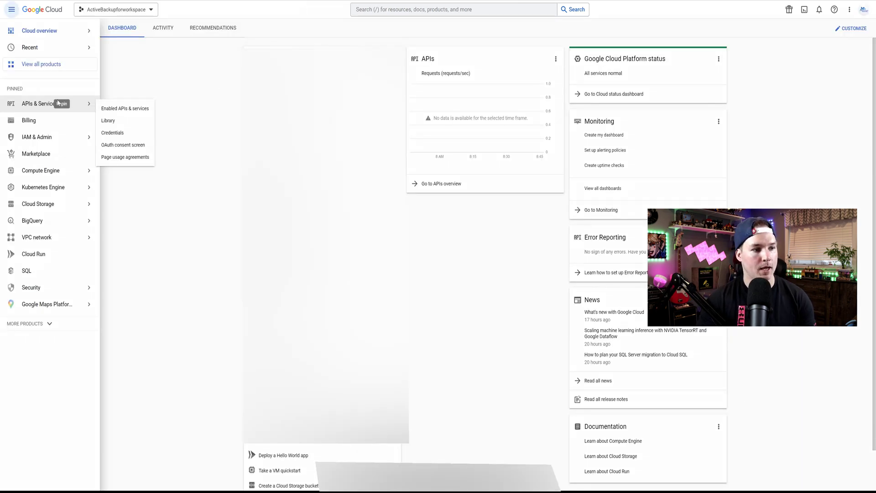
- In the API Library, bring up the Admin SDK API and People API details
click(119, 122)
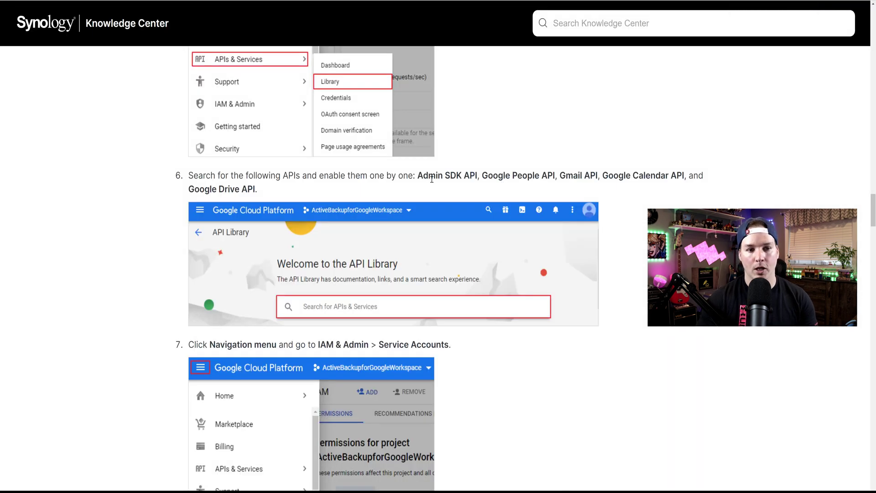
drag(417, 177, 677, 186)
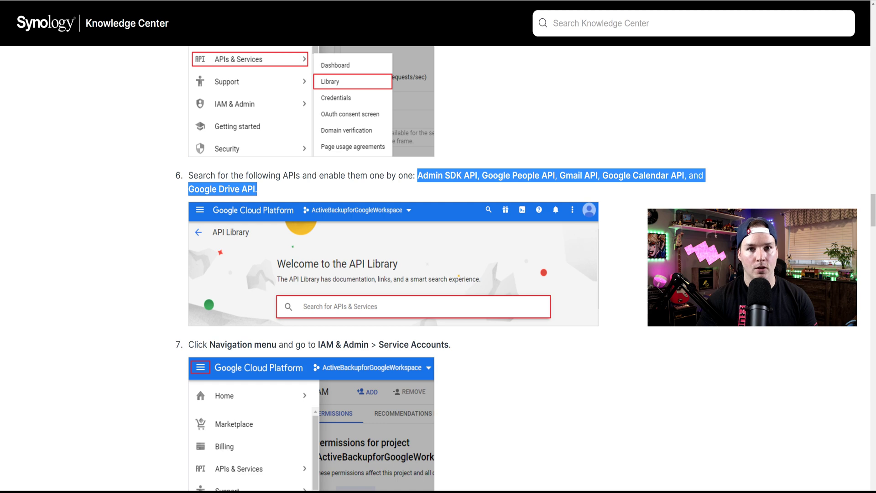
click(677, 186)
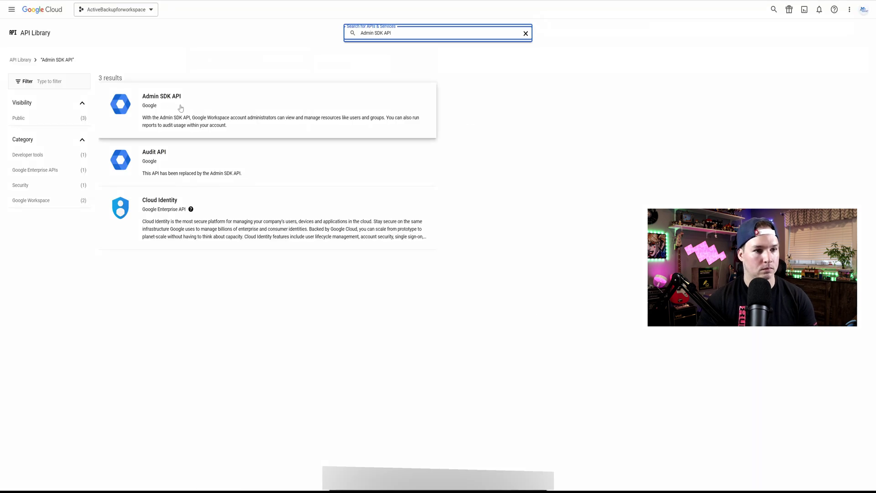
click(179, 108)
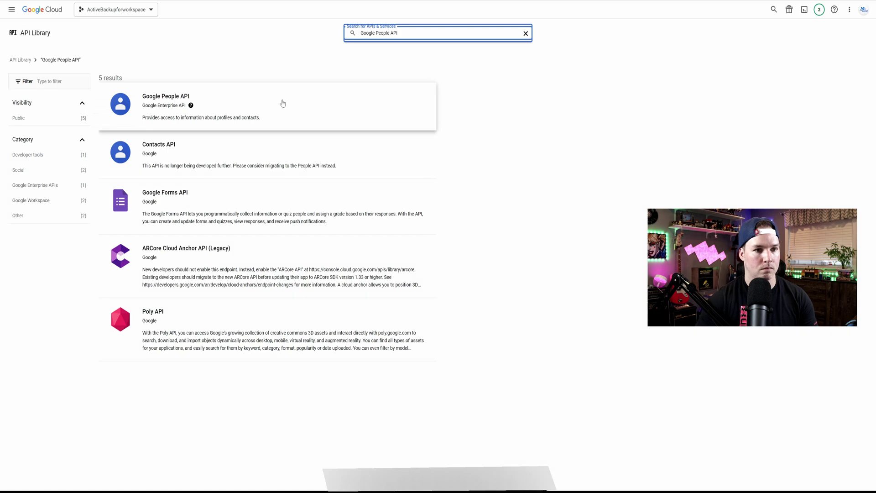
click(282, 103)
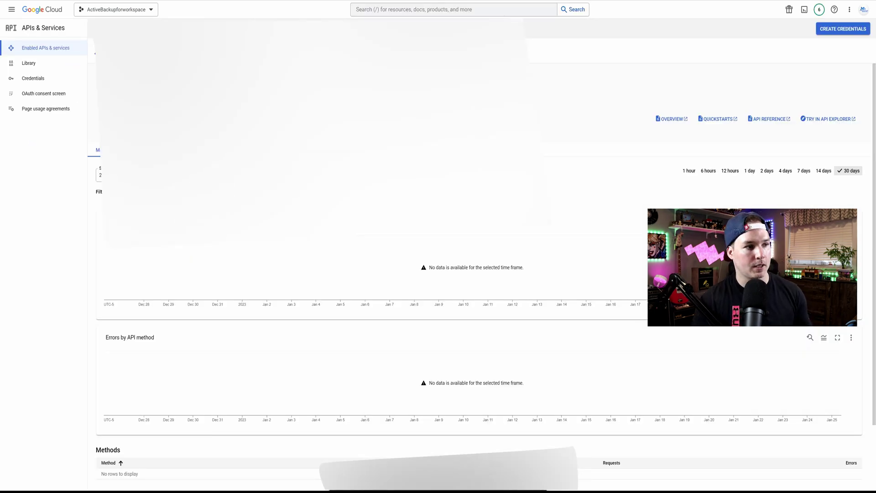
- Create a service account named activebackupforgoogleworkspace under IAM & Admin
click(12, 9)
mouse_move(44, 138)
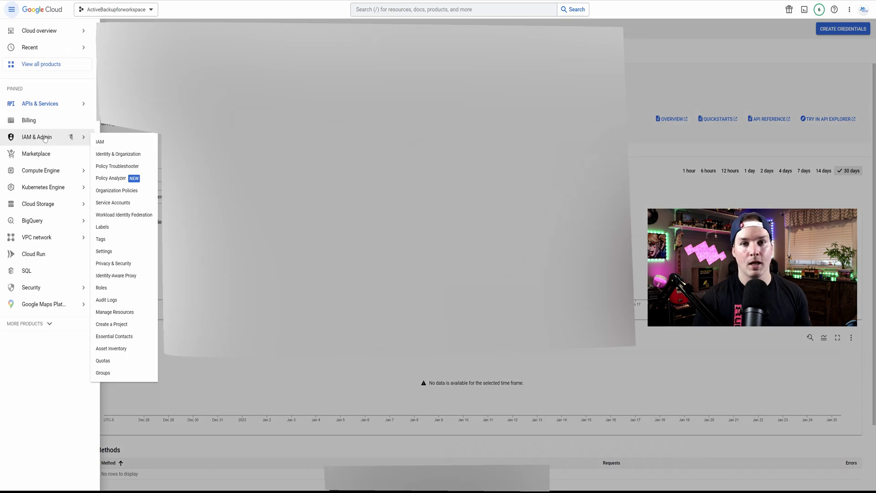
click(108, 203)
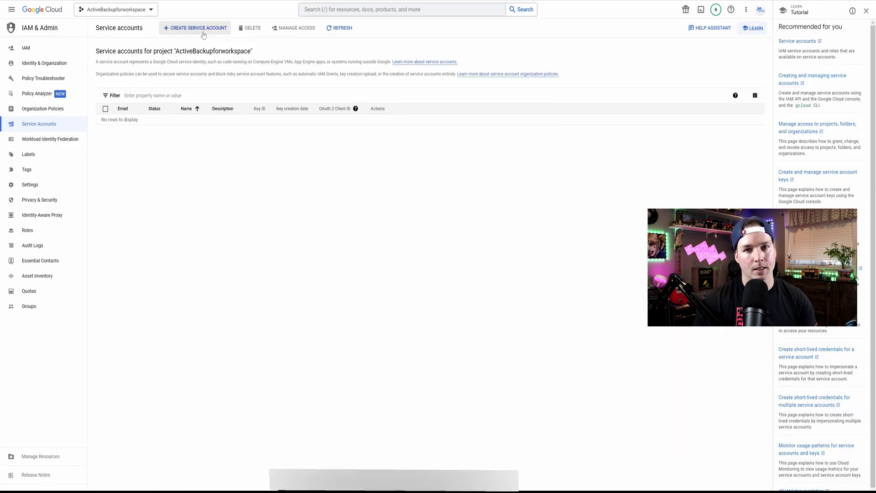
click(203, 33)
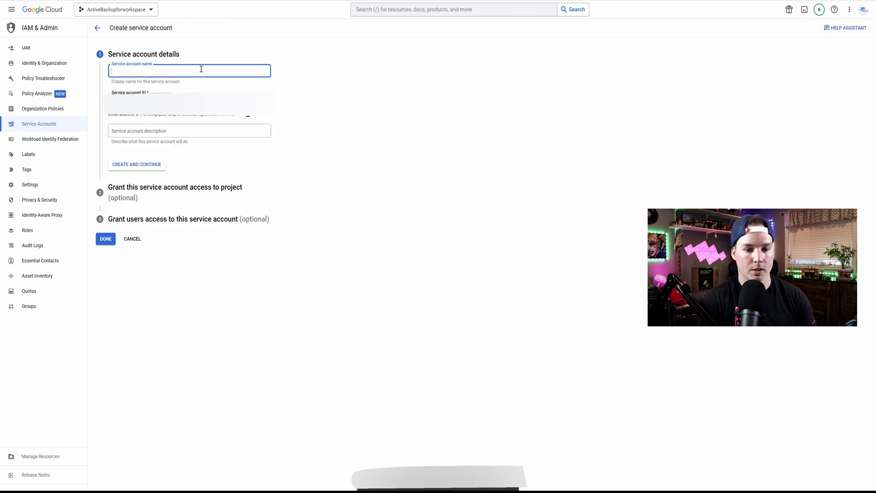
text(activebackupforgoogleworkspace)
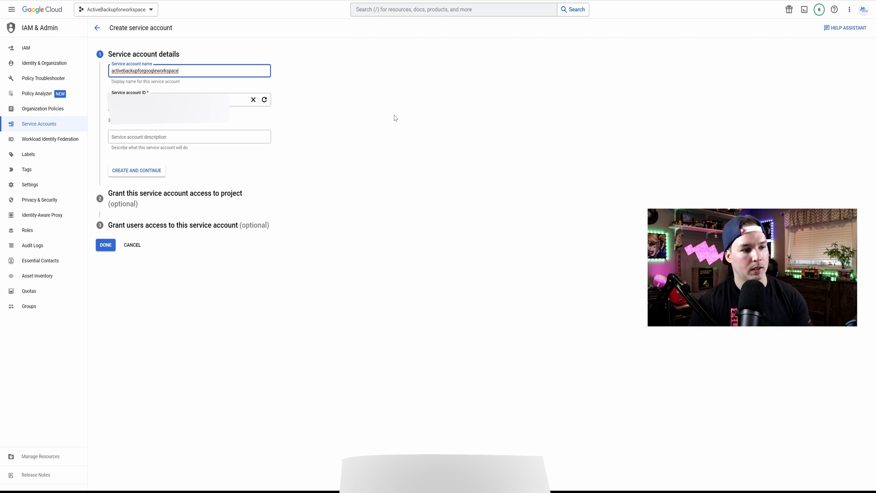
click(147, 172)
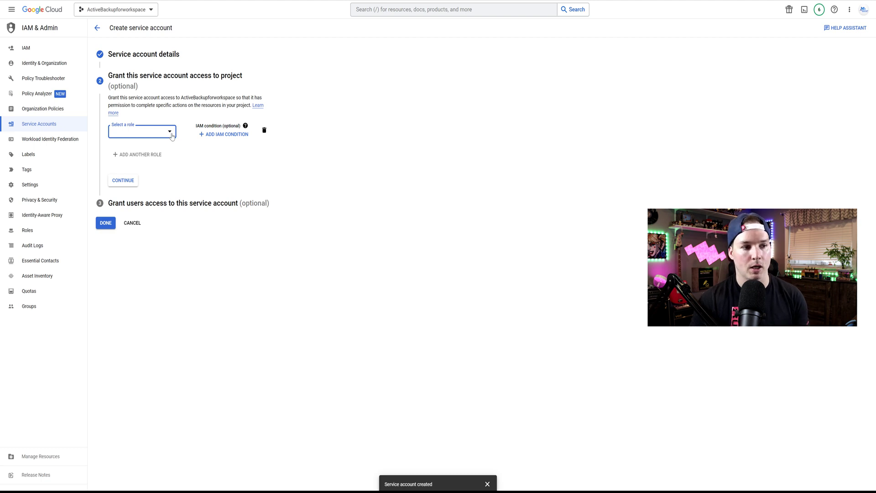
- Grant the service account the Owner role and finish creating it
click(172, 136)
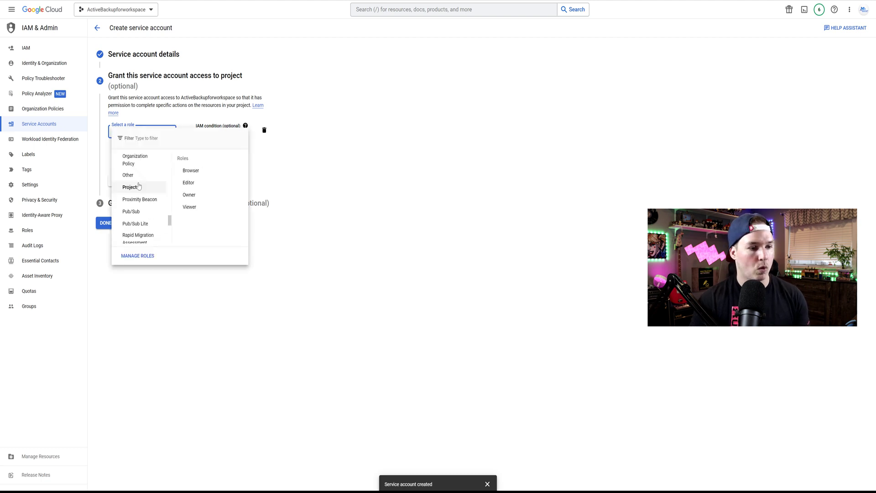
click(197, 201)
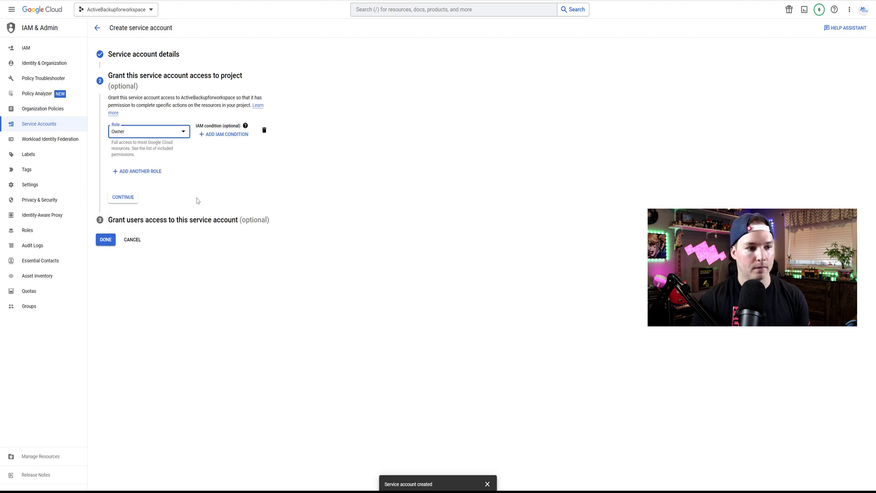
click(123, 195)
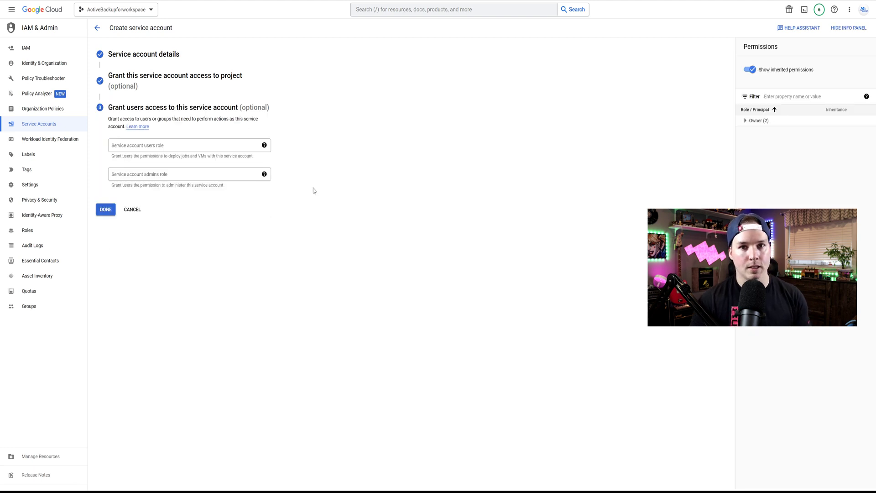
click(105, 209)
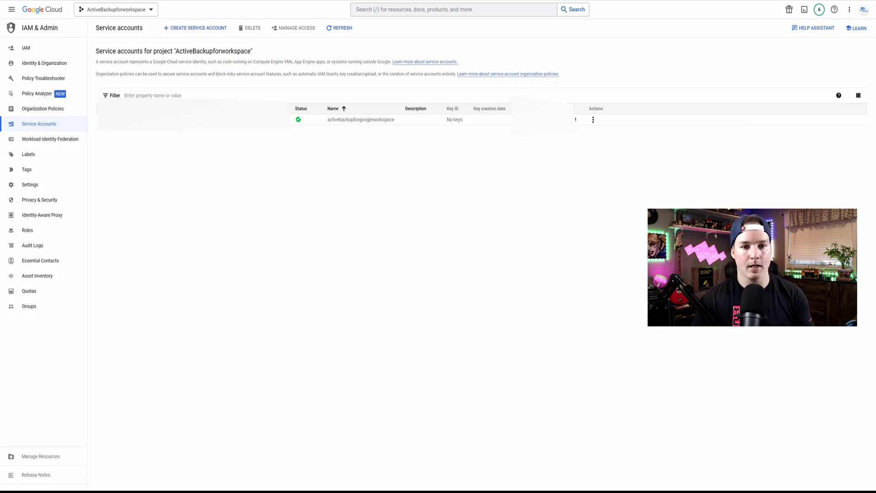
- Add a new JSON key for activebackupforgoogleworkspace via Manage keys and download it
click(594, 120)
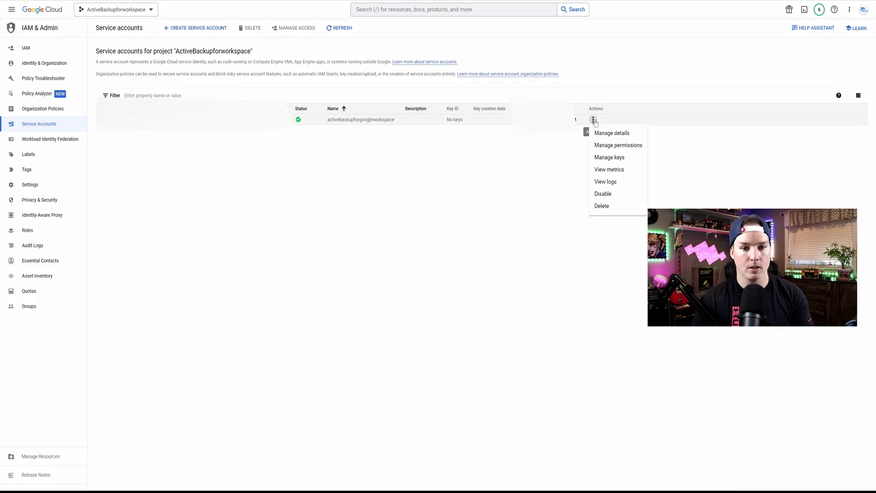
click(609, 157)
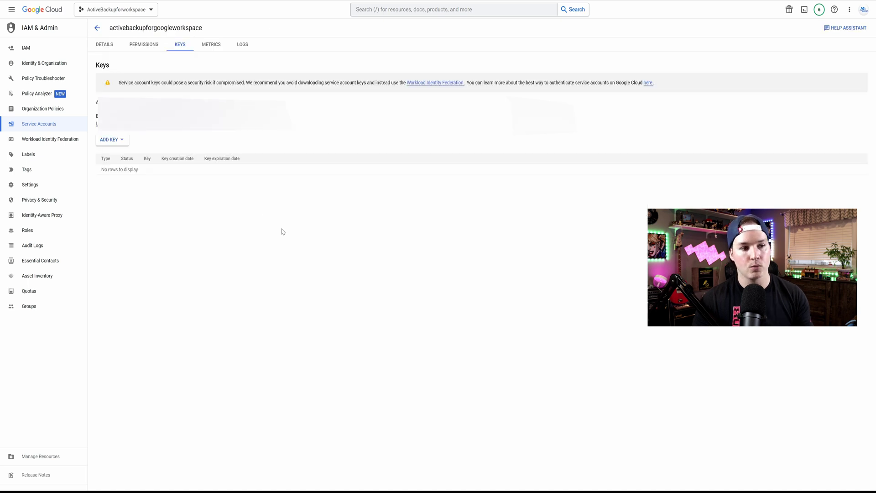
click(120, 142)
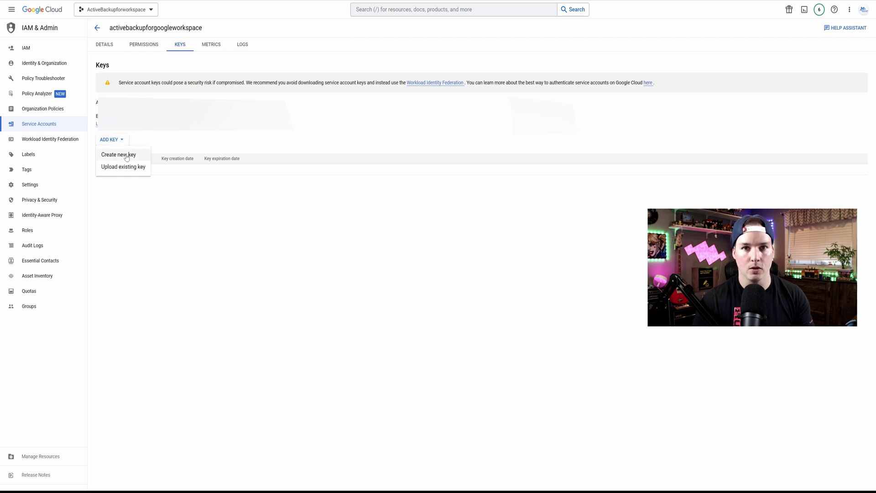
click(127, 157)
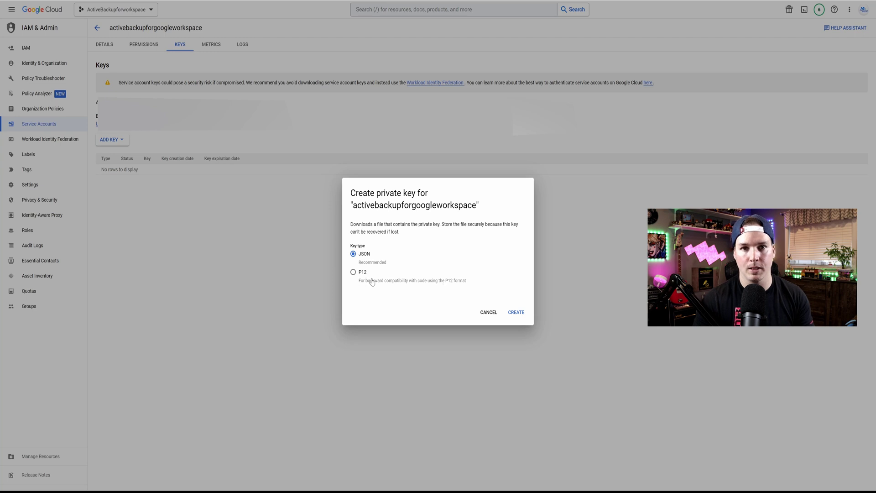
click(515, 312)
click(104, 45)
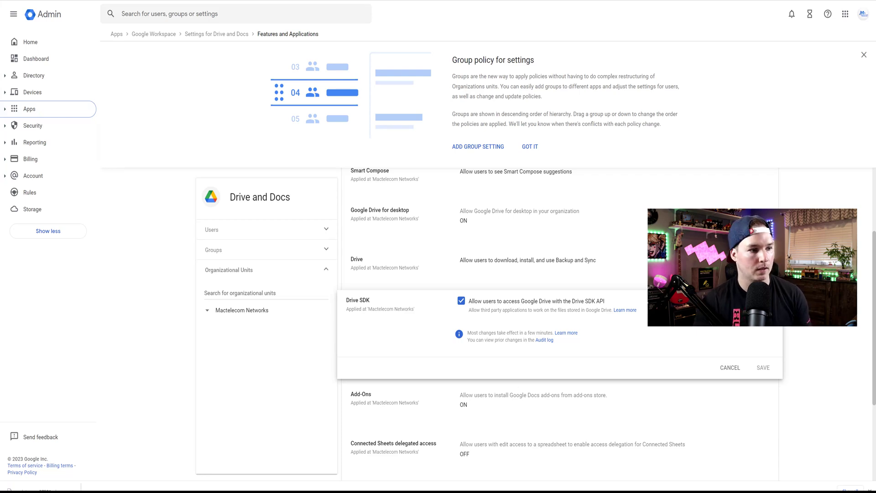
- Under Security API controls, open Domain Wide Delegation and add a new API client
click(25, 126)
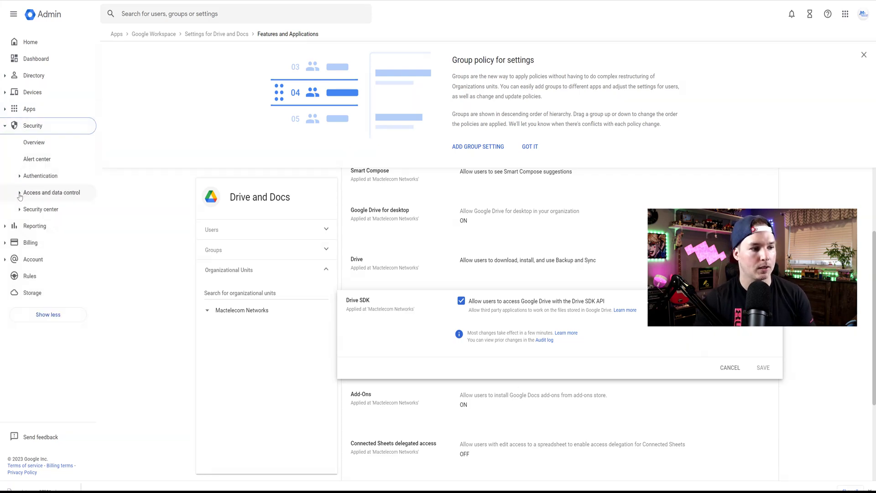
click(19, 196)
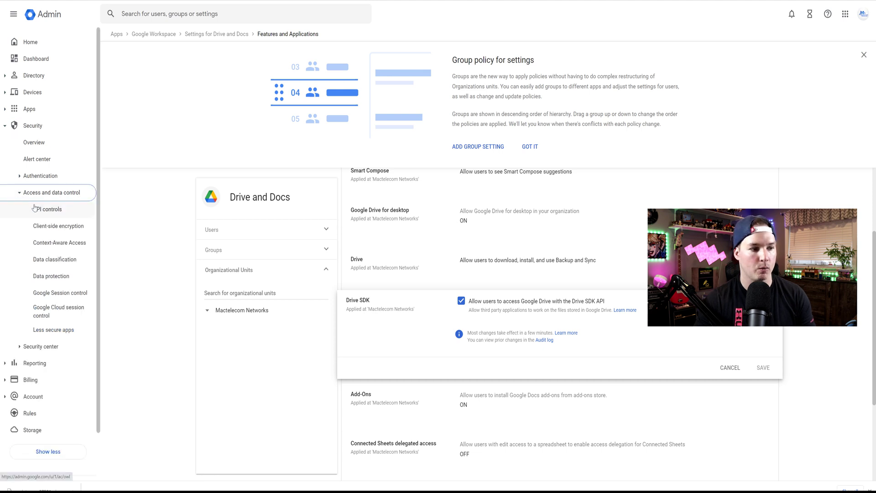
click(37, 209)
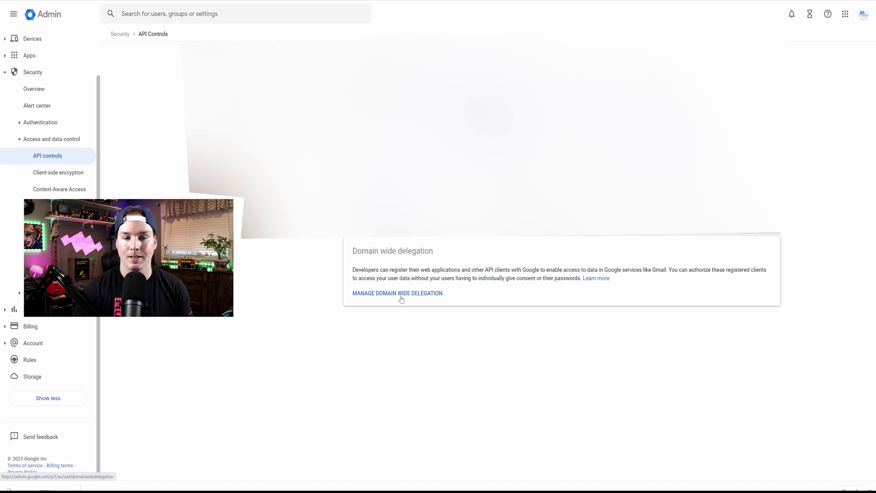
click(401, 293)
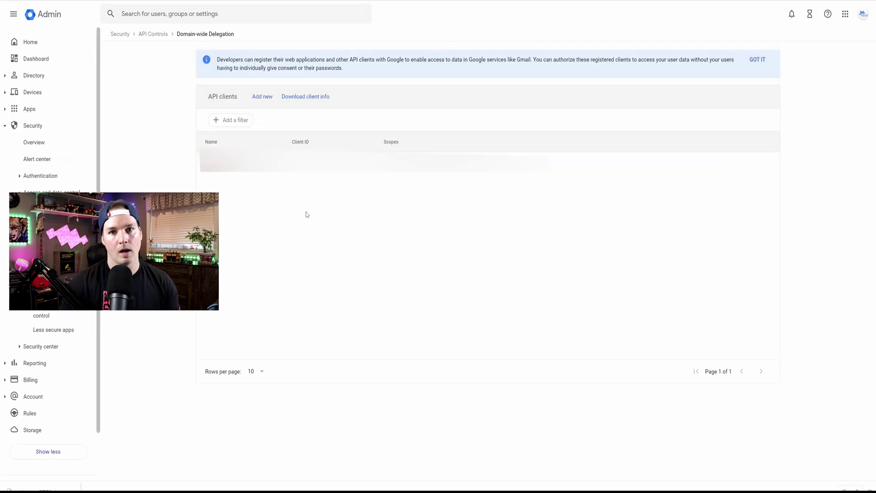
click(262, 97)
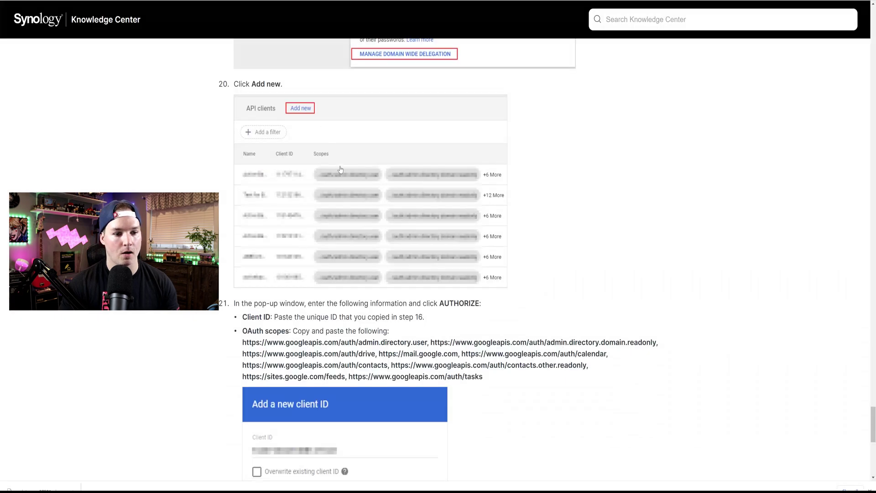
- Select the OAuth scope URLs in step 21 and return to the client ID form
scroll(319, 252, down, 3)
drag(242, 230, 571, 265)
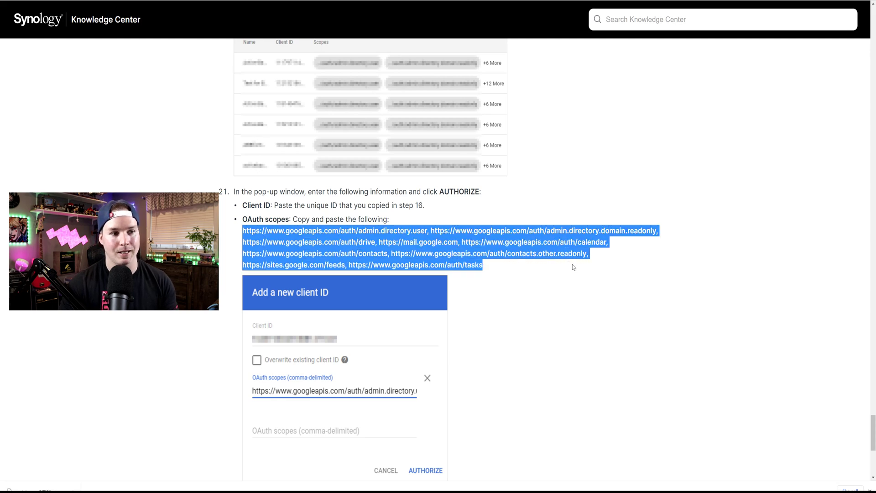
key(alt+Tab)
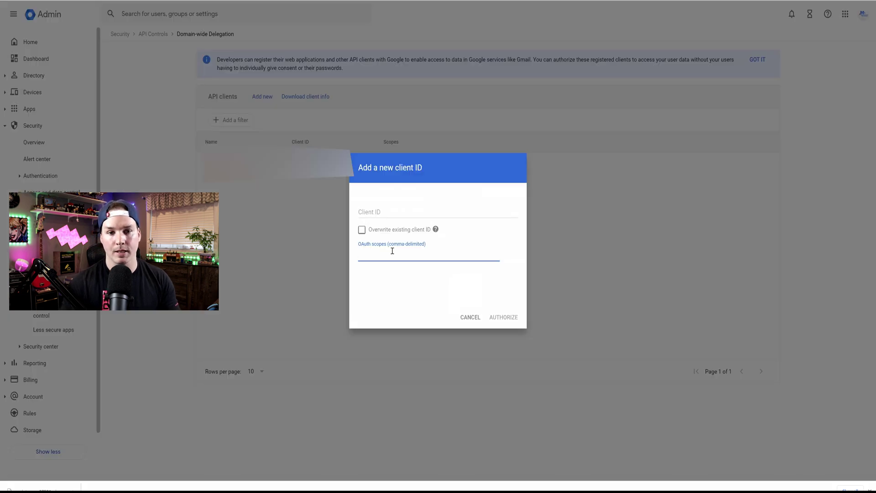
- Paste the copied comma-separated scope URLs into the new client ID's OAuth scopes field
key(ctrl+v)
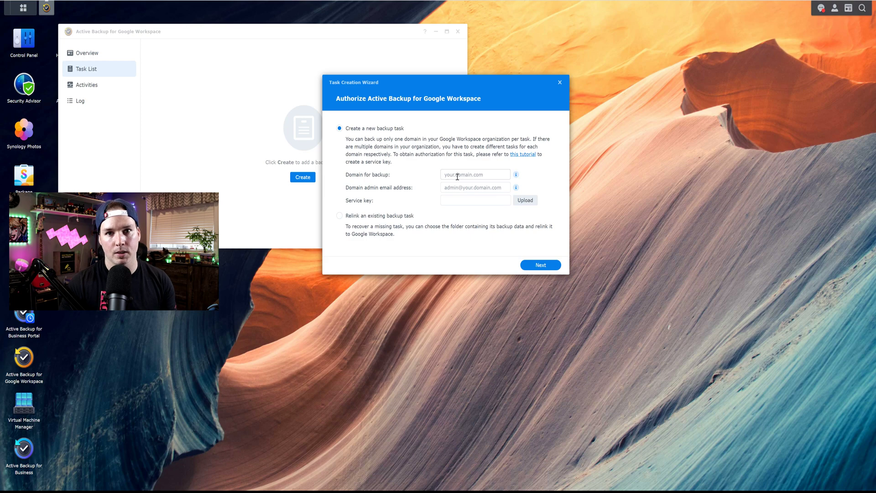
- Enter the Google Workspace domain and continue past authorization to the task settings page
click(457, 177)
text(mactelecomnetworks.com)
click(481, 189)
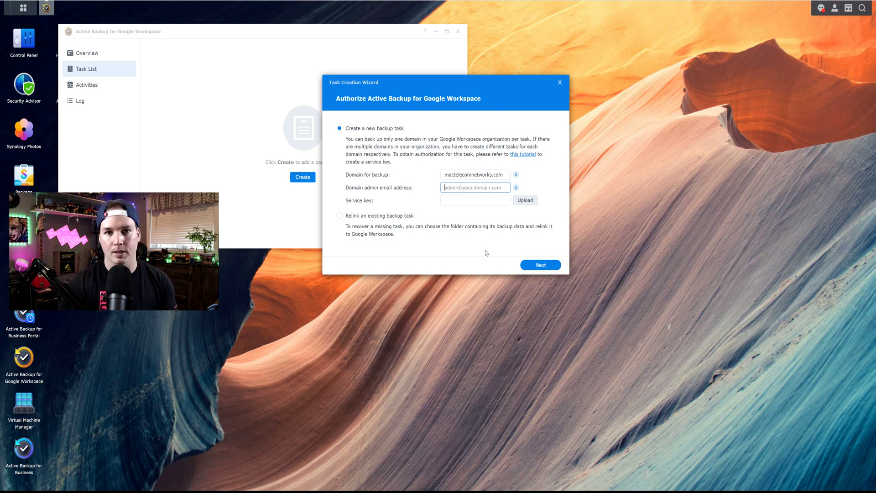
click(540, 265)
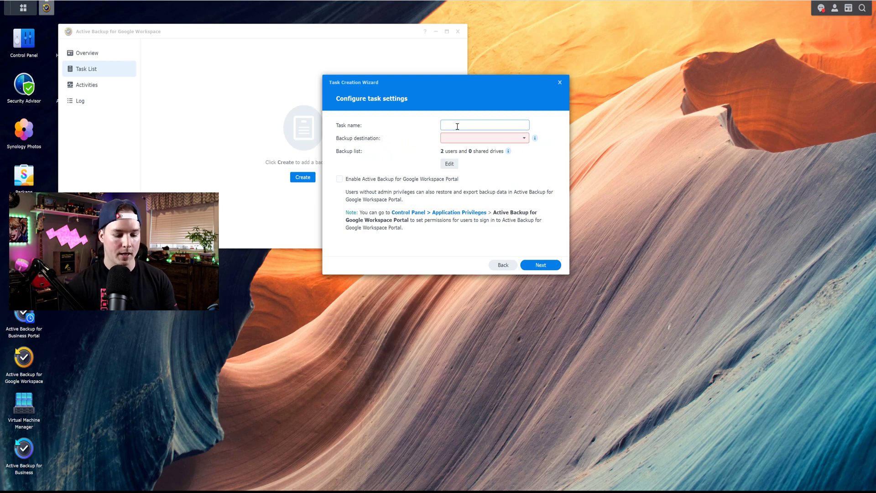
- Name the task 'Backup workspace', store it in Workspace backup, and enable the Workspace Portal
text(Backup workspace)
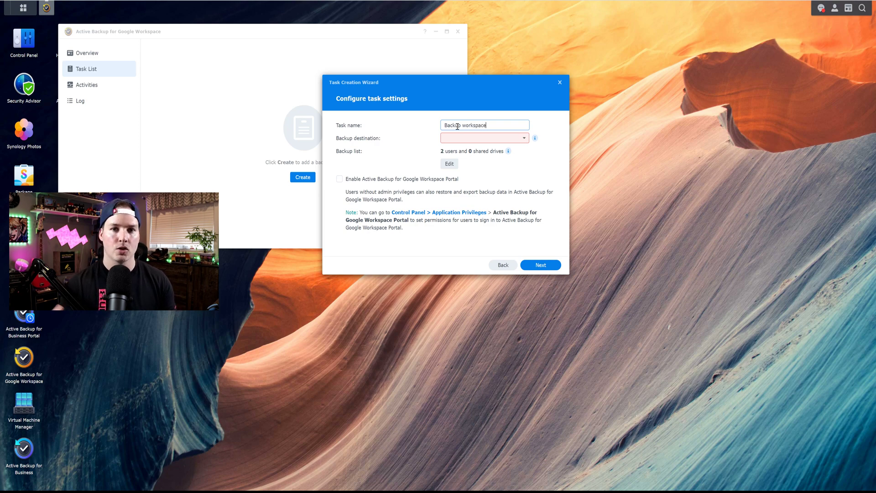
click(524, 140)
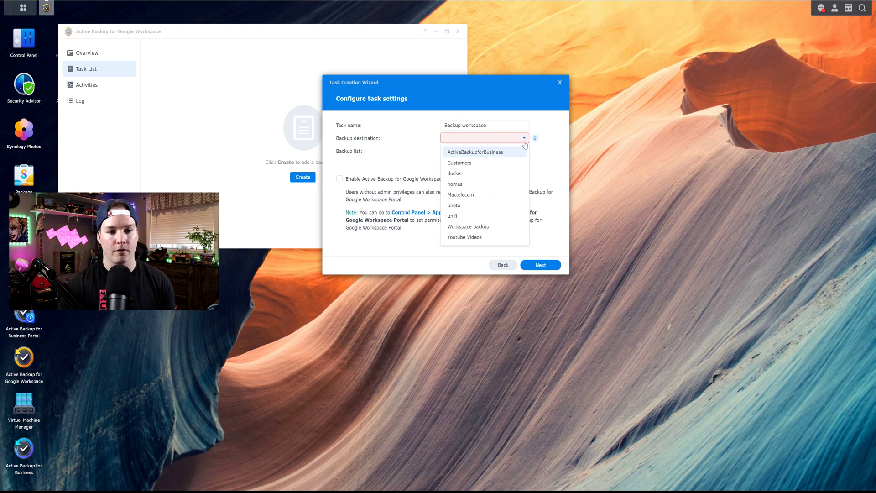
click(469, 227)
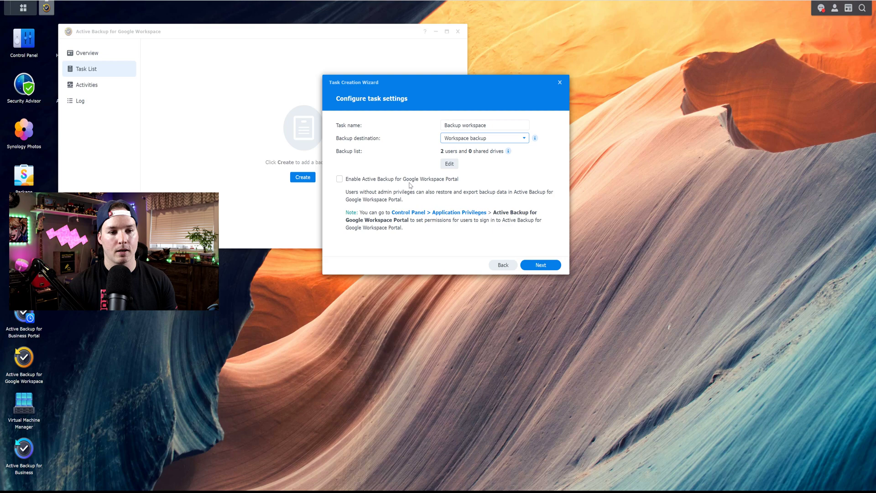
click(339, 179)
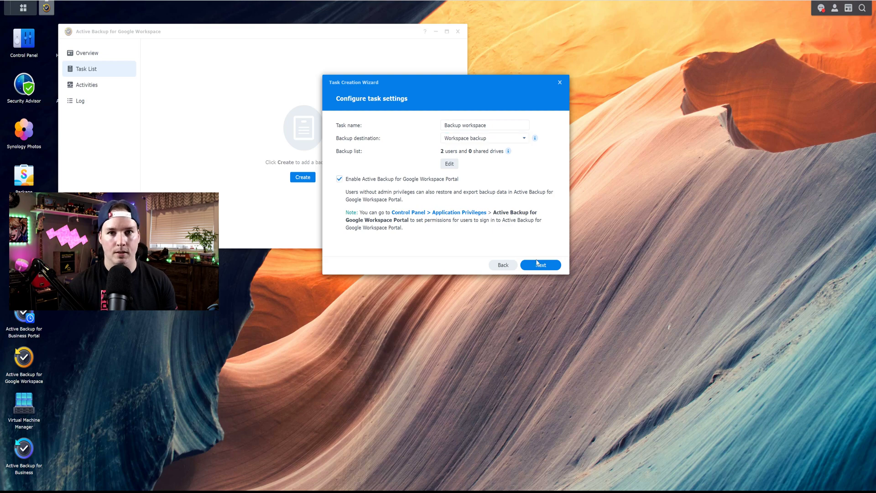
click(534, 263)
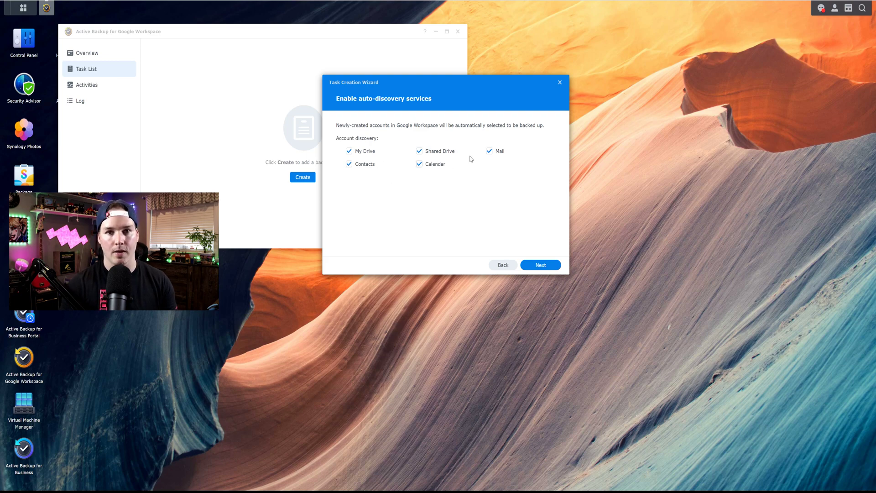
- Exclude Calendar from auto-discovery and give the task a daily backup schedule
click(419, 164)
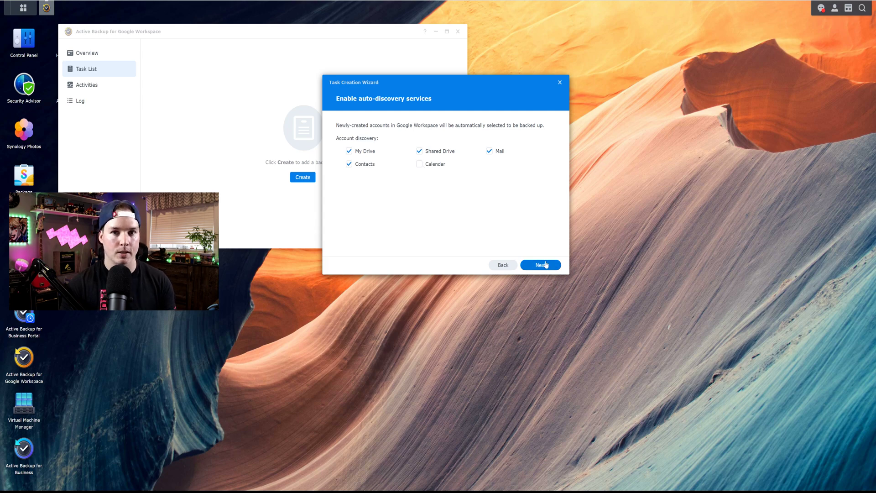
click(545, 265)
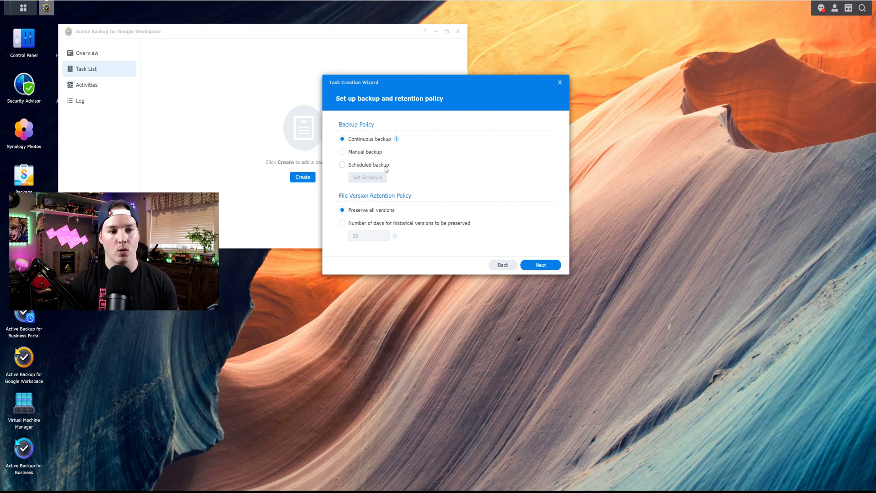
click(342, 166)
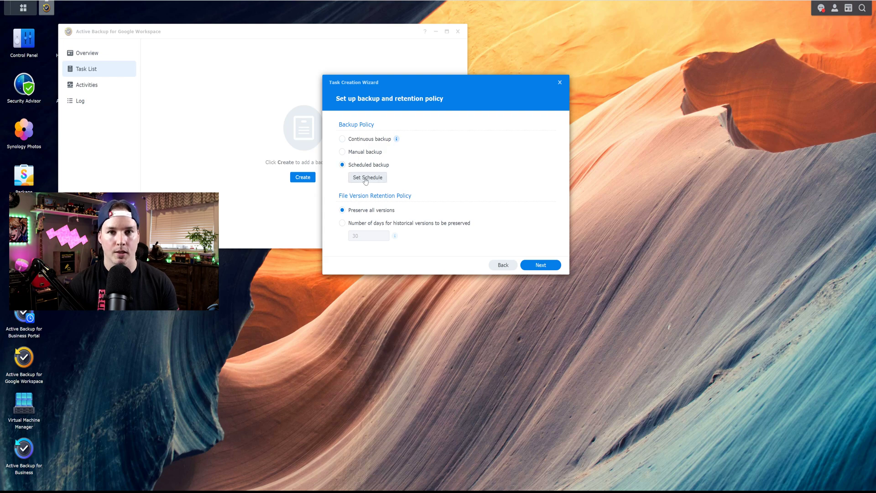
click(365, 179)
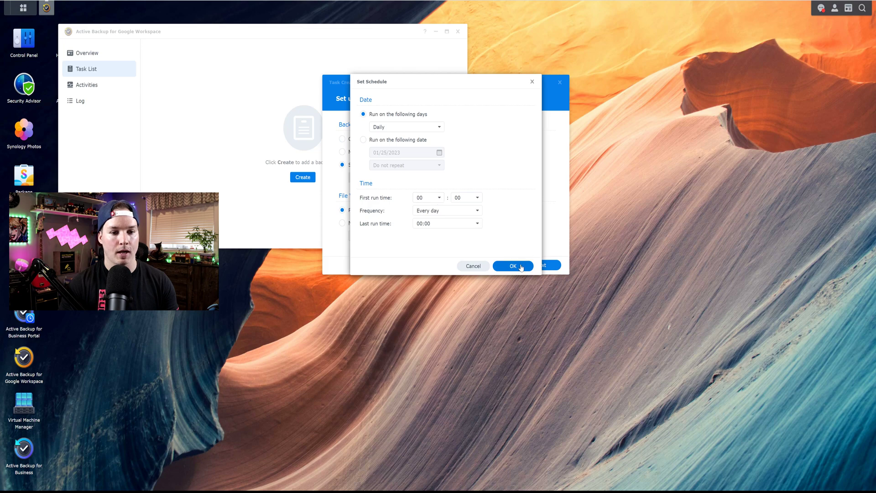
click(521, 267)
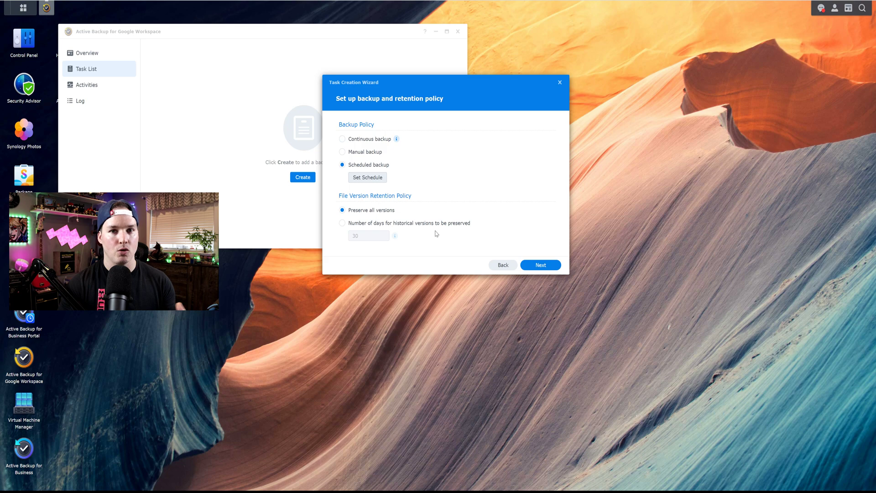
click(533, 263)
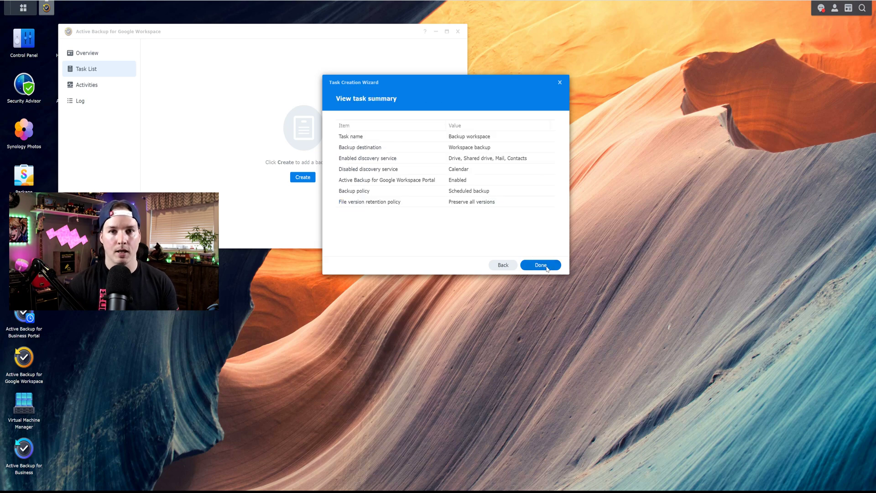
- Finish the wizard from the summary page to create the Backup workspace task
click(546, 269)
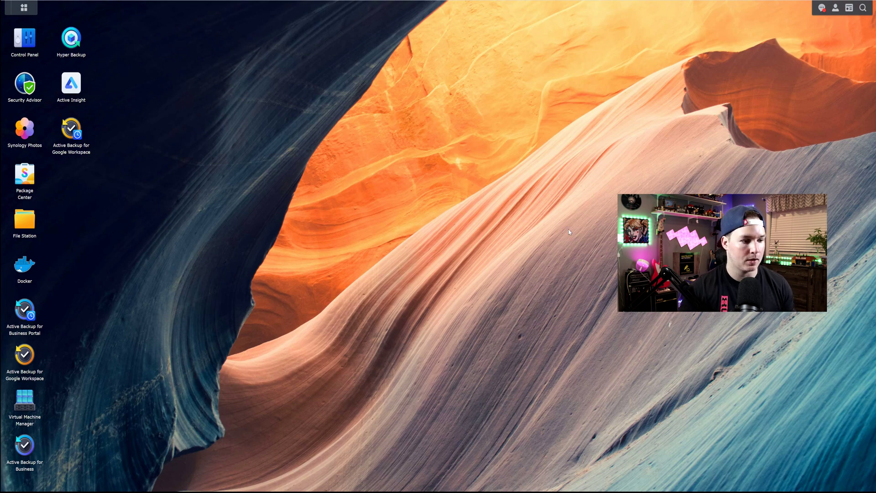
- Check the Active Backup for Google Workspace overview and task list, then minimize the app
click(25, 355)
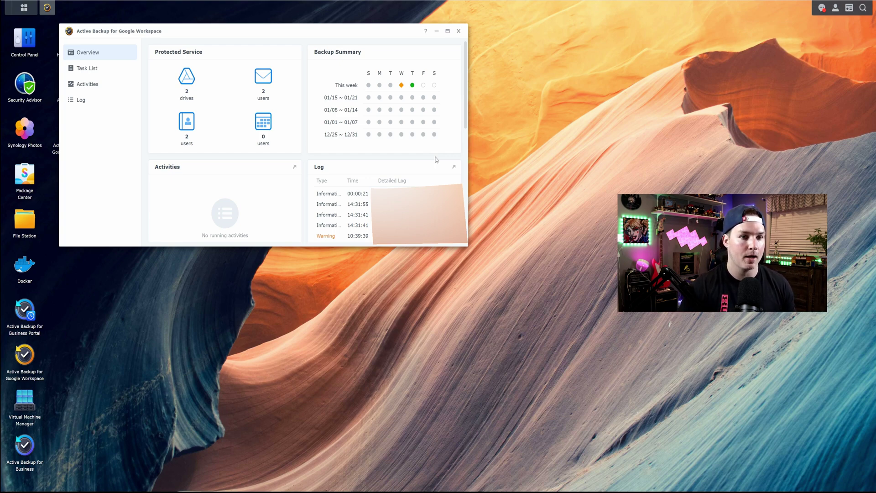
mouse_move(411, 96)
mouse_move(406, 122)
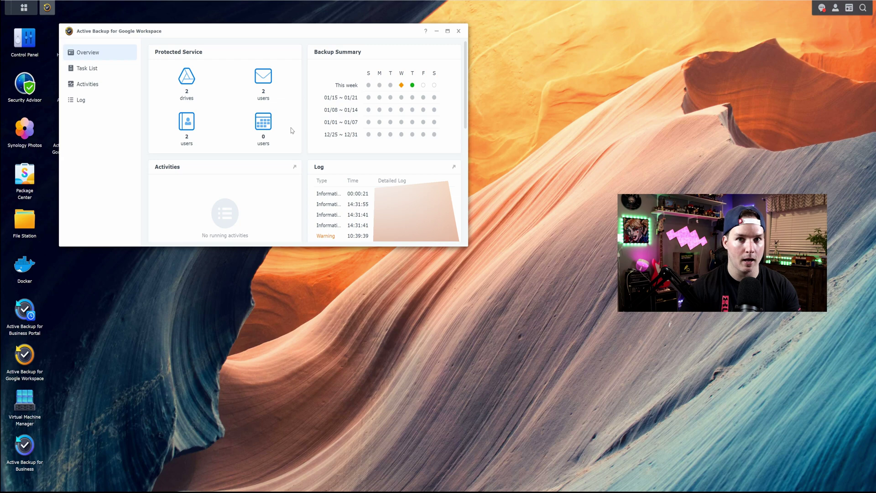
click(91, 67)
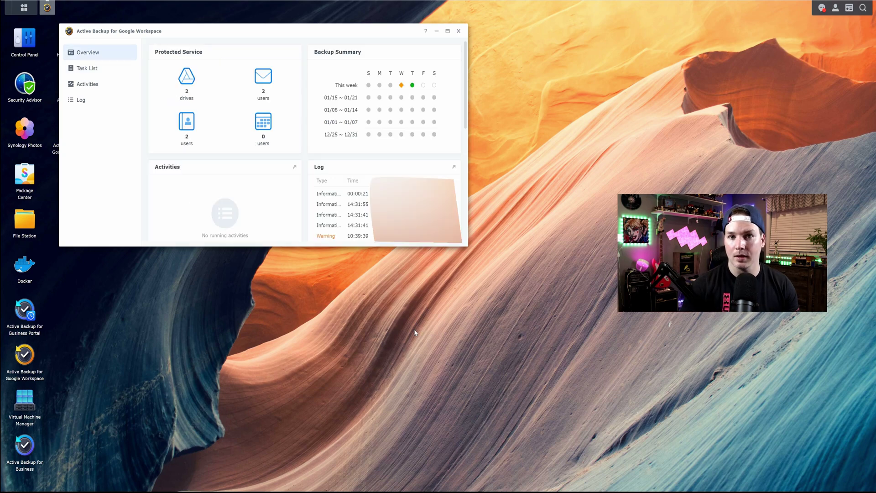
click(436, 30)
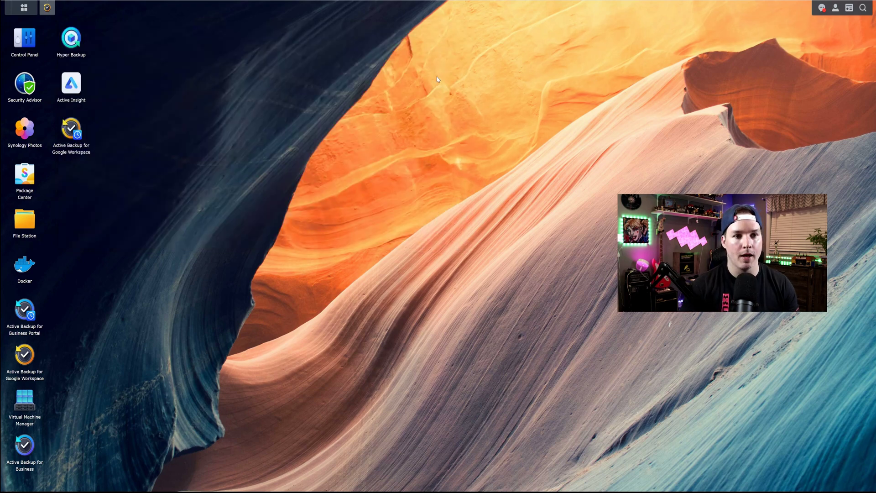
- Launch the Portal showing My Drive's 75 backed-up items and bring up the services menu
double_click(71, 129)
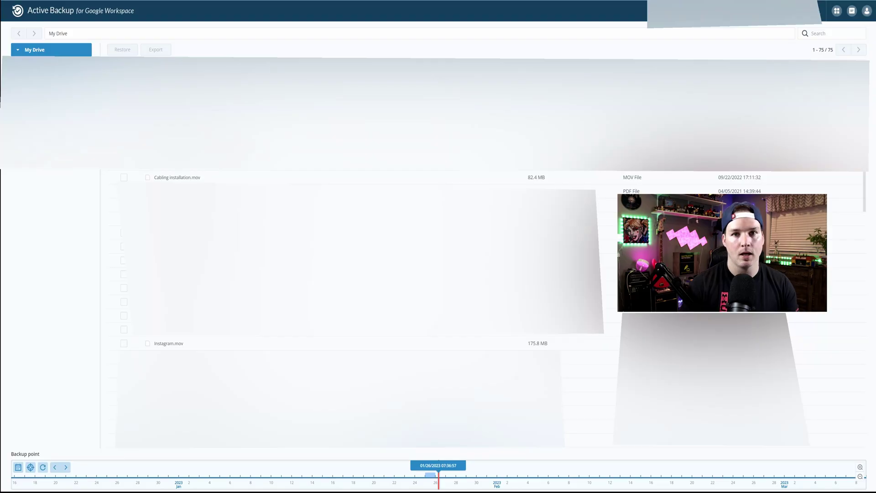
click(837, 12)
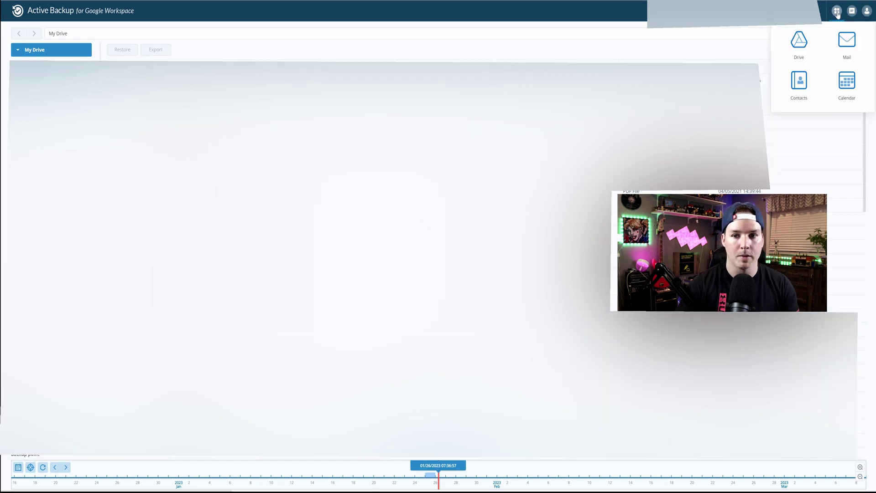
- Switch the Portal to the Mail service to list the backed-up All Mail messages
click(854, 52)
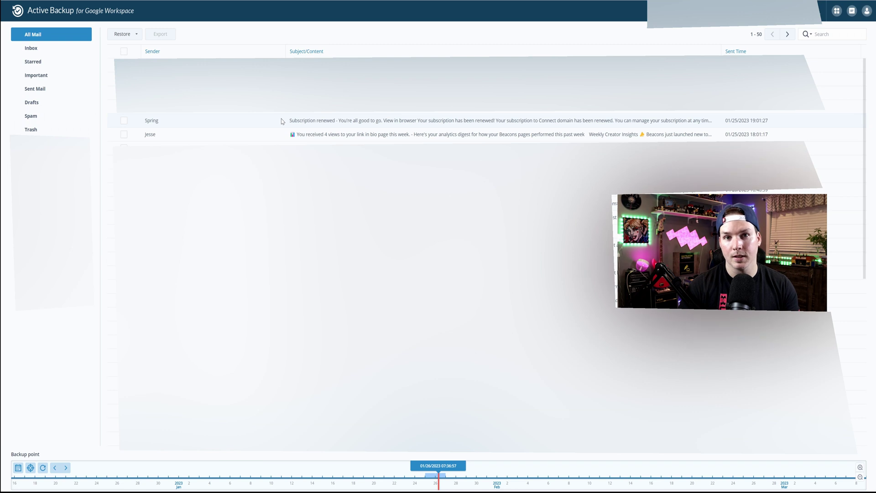